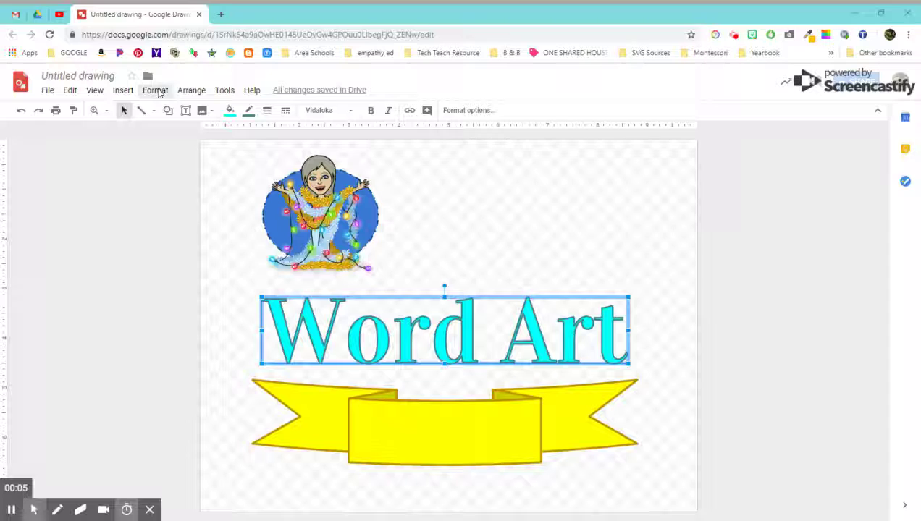
Browse the Format and Arrange menus for the Word Art without choosing anything
click(155, 90)
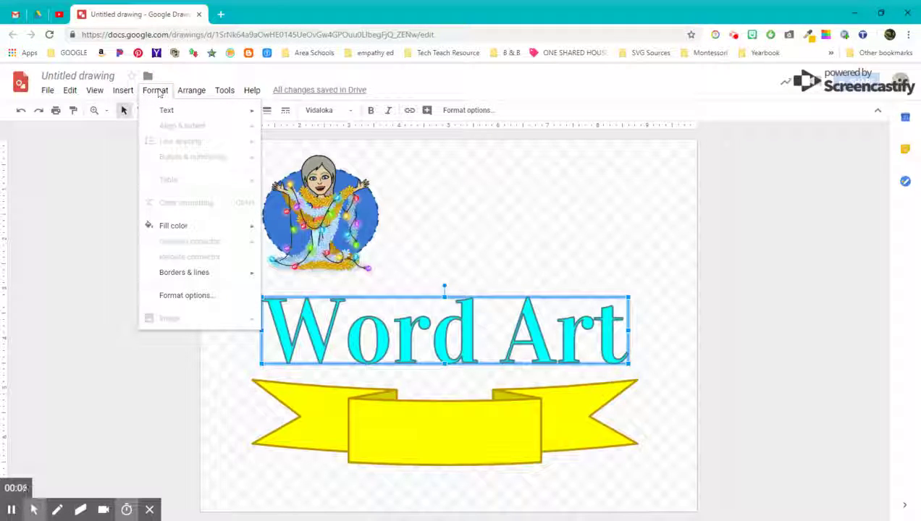
mouse_move(167, 114)
click(191, 90)
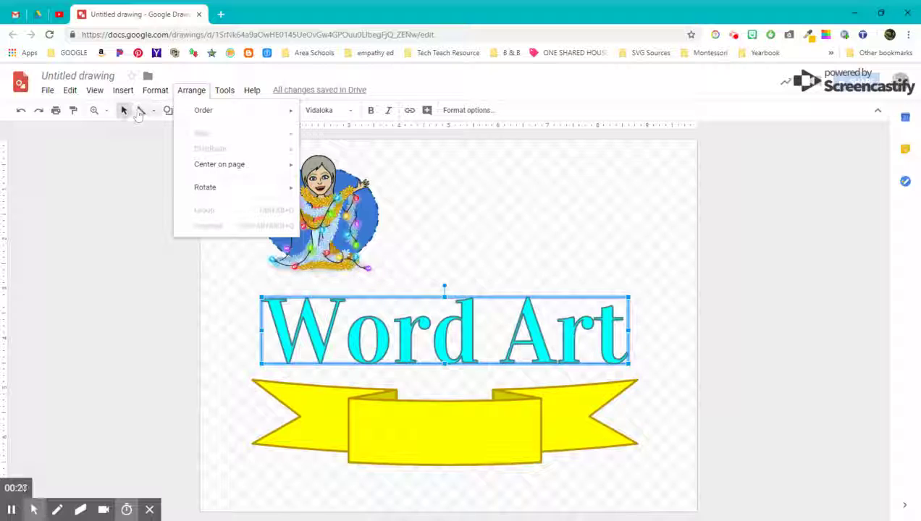
mouse_move(224, 89)
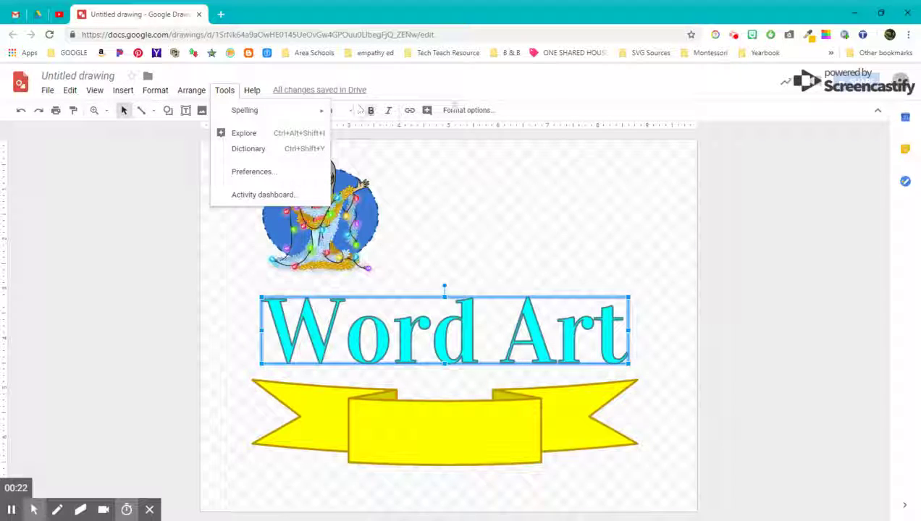
click(552, 116)
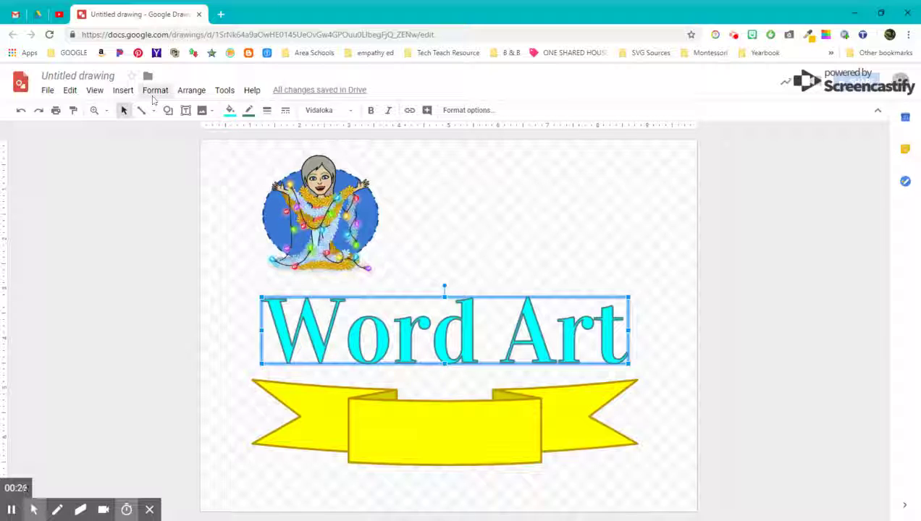
click(160, 91)
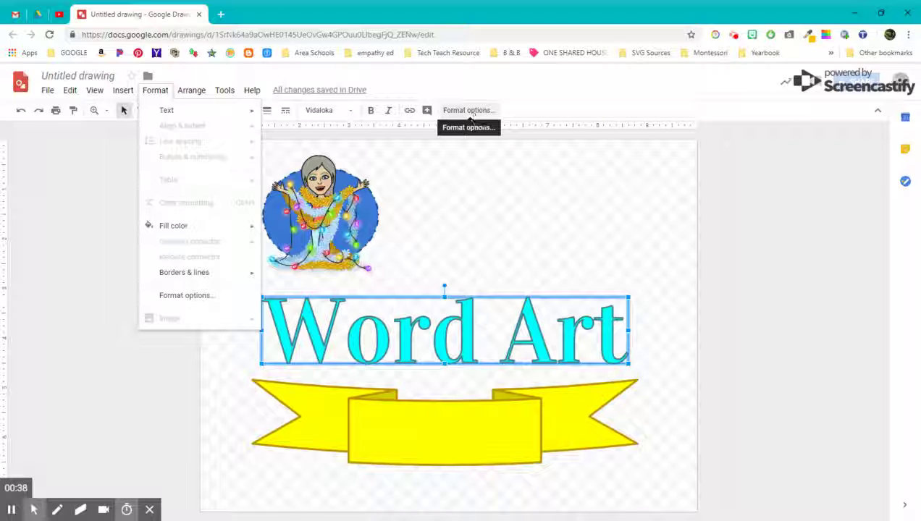
click(439, 331)
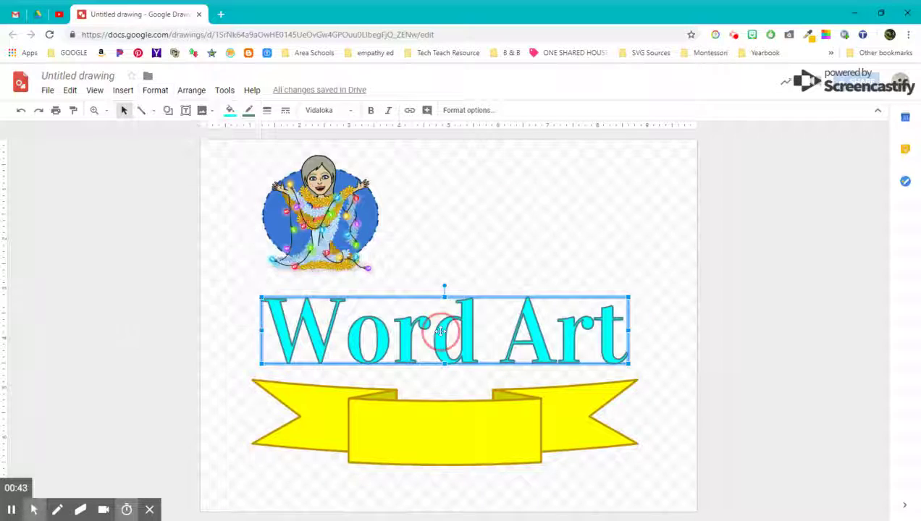
Stretch the Word Art taller to about 7.3 × 1.94 in, keeping position from Top left
click(467, 110)
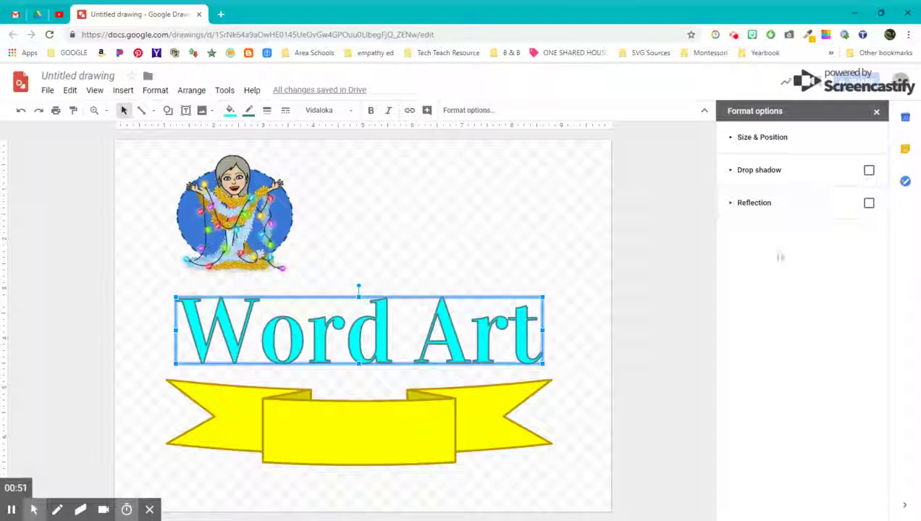
click(772, 142)
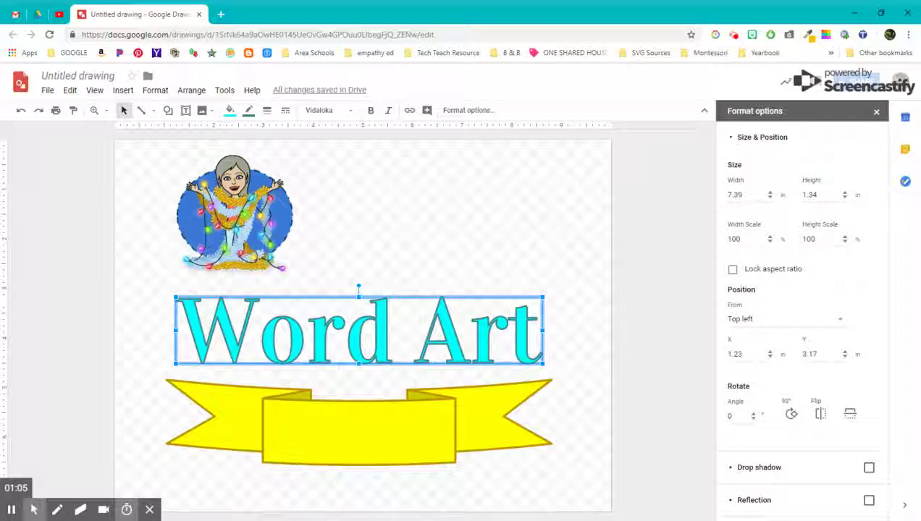
drag(545, 294, 540, 267)
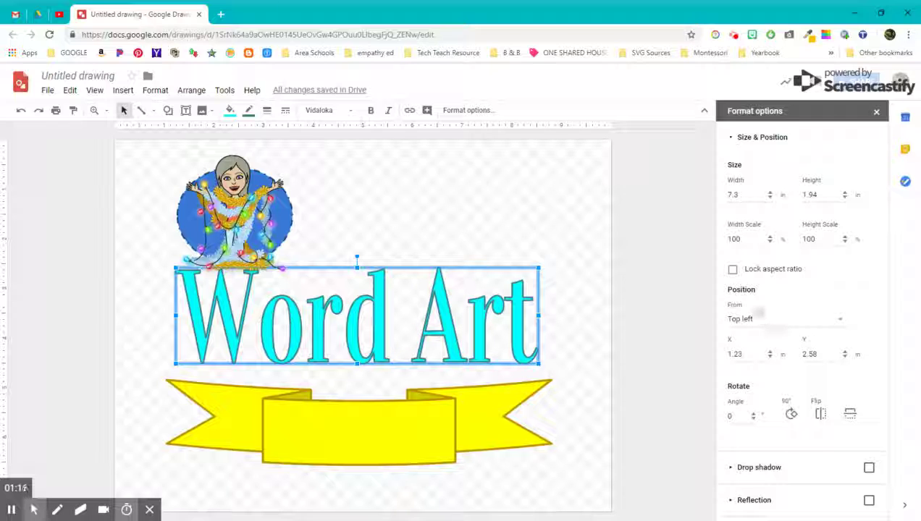
click(749, 320)
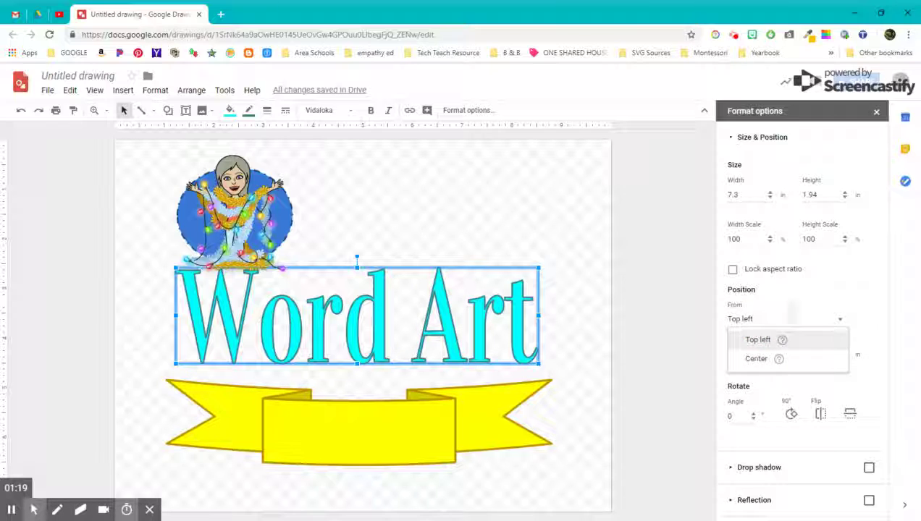
click(853, 298)
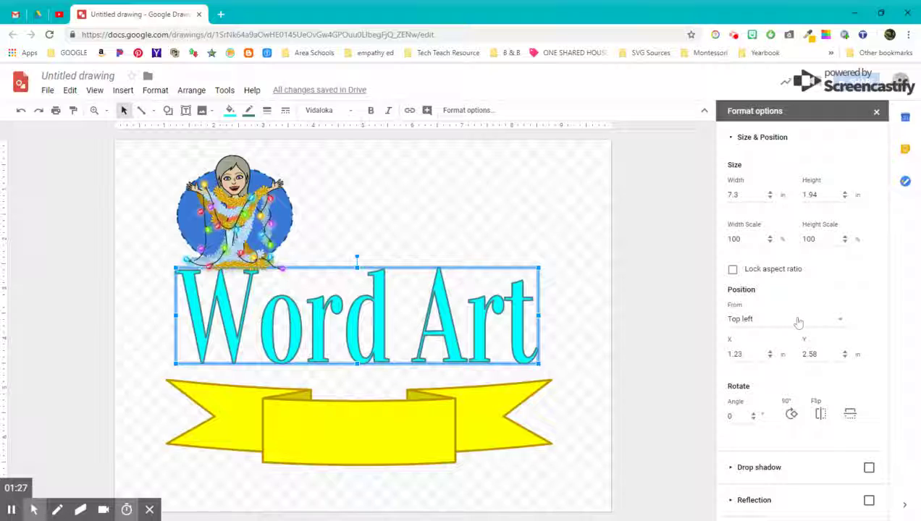
Turn on a light pink drop shadow for the Word Art
click(733, 138)
click(731, 171)
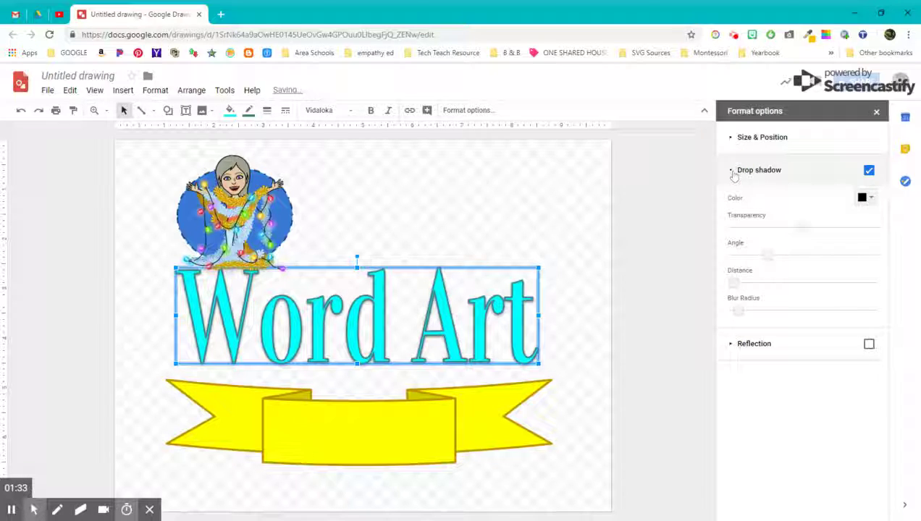
click(871, 198)
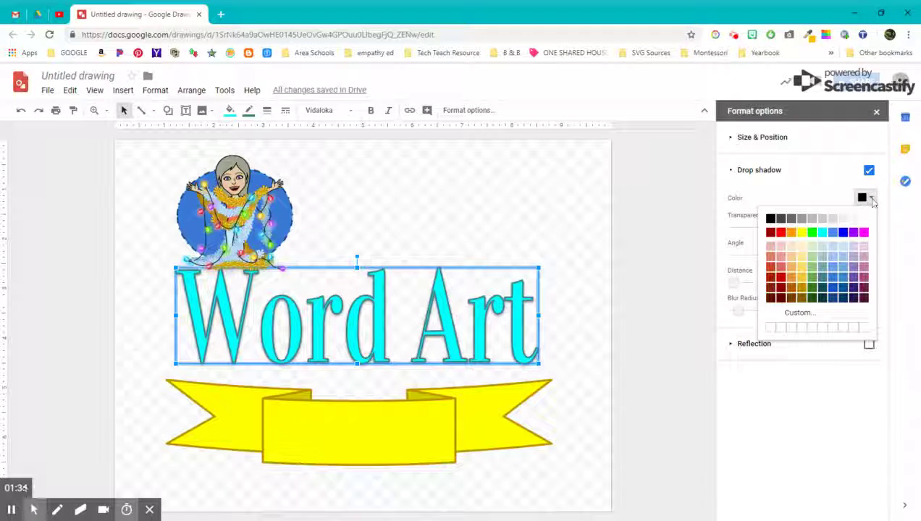
click(781, 258)
Tune the shadow to about 46% transparency, a lower-left angle, minimal distance and slight blur
drag(804, 229, 796, 227)
drag(766, 255, 816, 255)
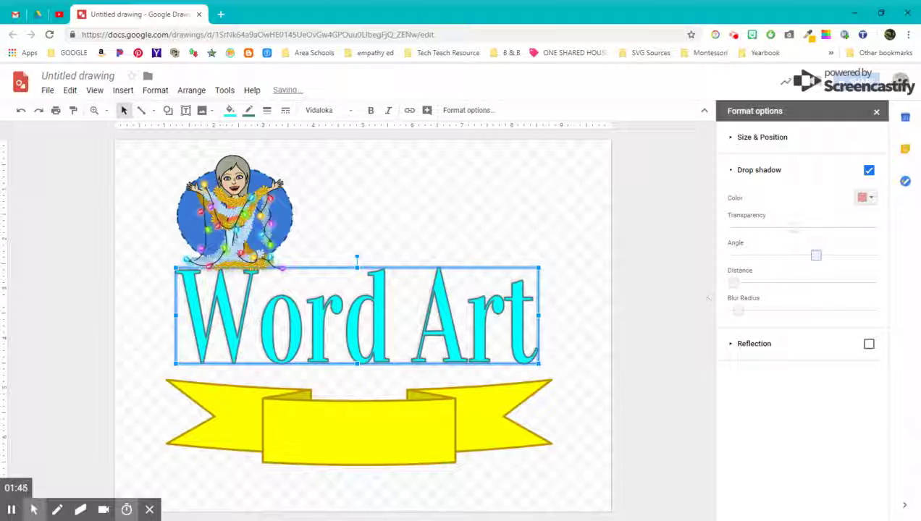
drag(734, 282, 782, 281)
mouse_move(734, 310)
mouse_down()
mouse_move(778, 311)
mouse_move(749, 311)
mouse_up()
drag(782, 281, 770, 282)
drag(815, 254, 771, 255)
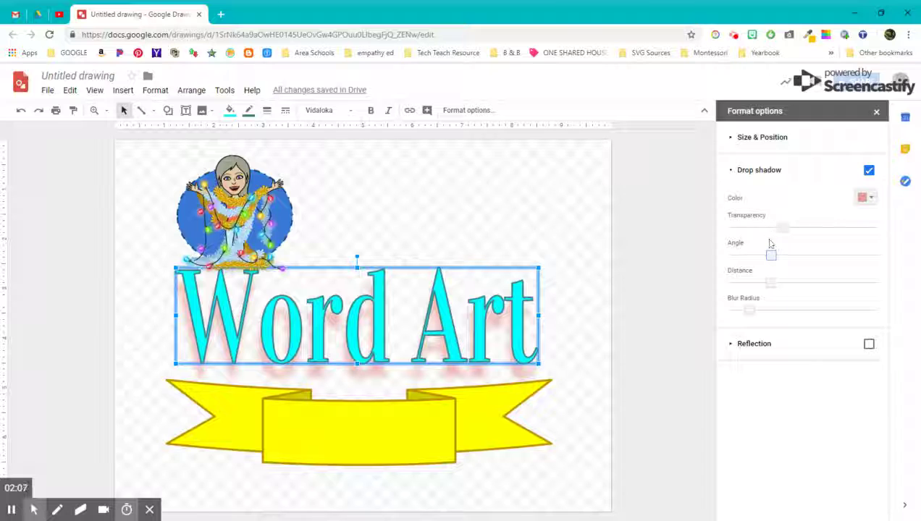
mouse_move(770, 283)
mouse_down()
mouse_move(739, 282)
mouse_move(757, 283)
mouse_up()
click(754, 309)
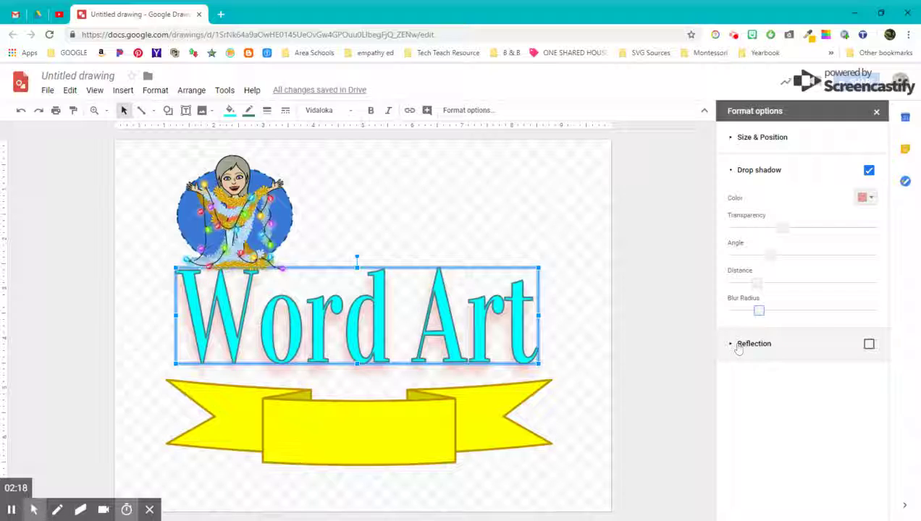
Replace the Word Art's pink shadow with a reflection and reposition the Word Art and yellow banner
click(869, 170)
click(740, 342)
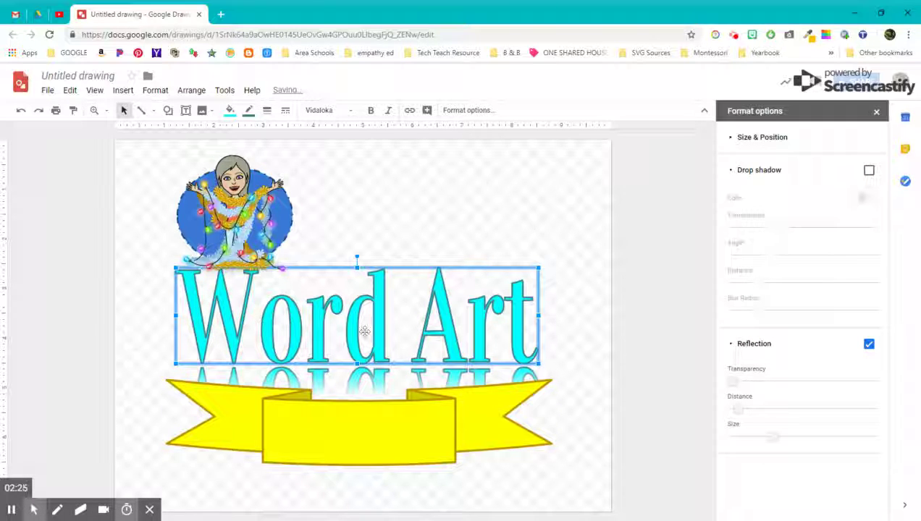
drag(365, 331, 390, 289)
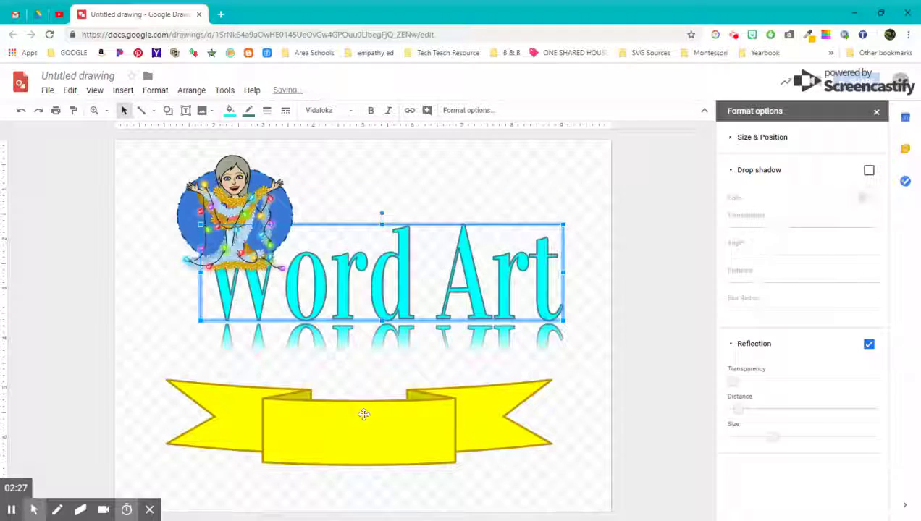
drag(354, 428, 344, 460)
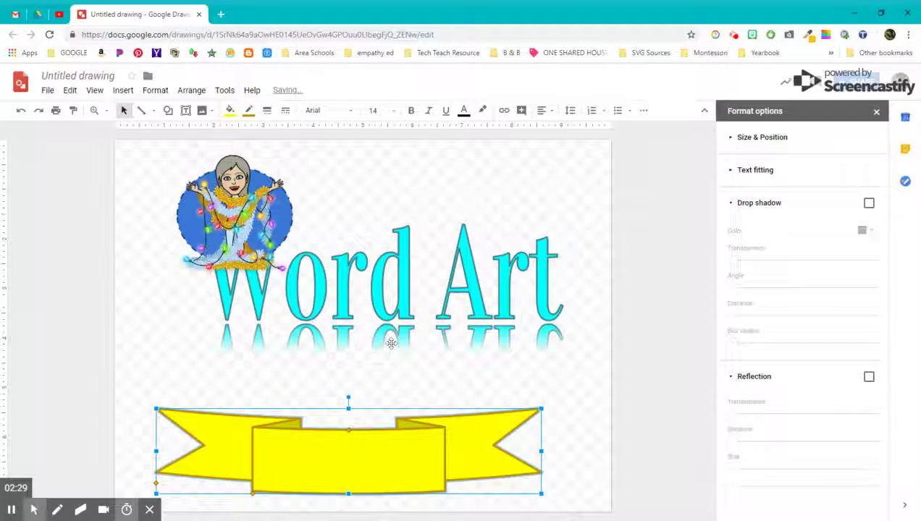
drag(388, 346, 391, 390)
Make the reflection slightly transparent and nudge the Word Art up toward the bitmoji
drag(733, 381, 859, 437)
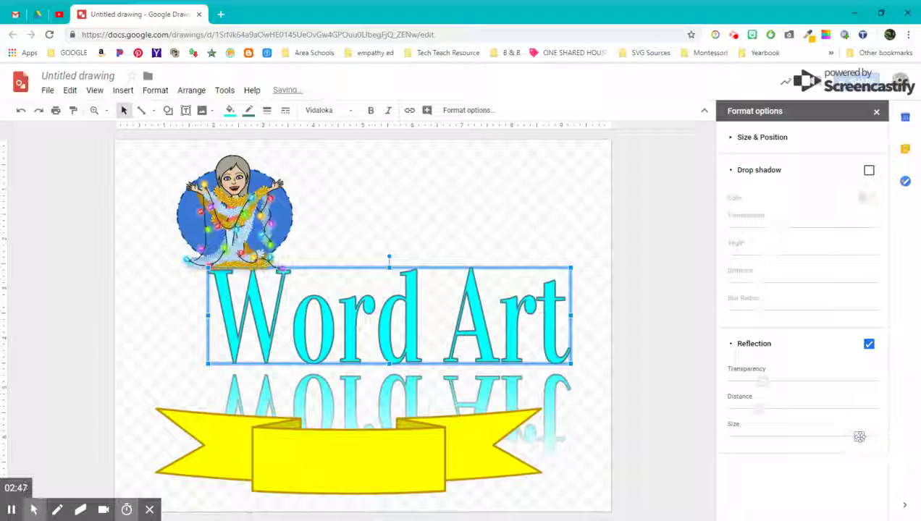
mouse_move(413, 365)
mouse_down()
mouse_move(422, 313)
mouse_move(405, 333)
mouse_move(403, 369)
mouse_up()
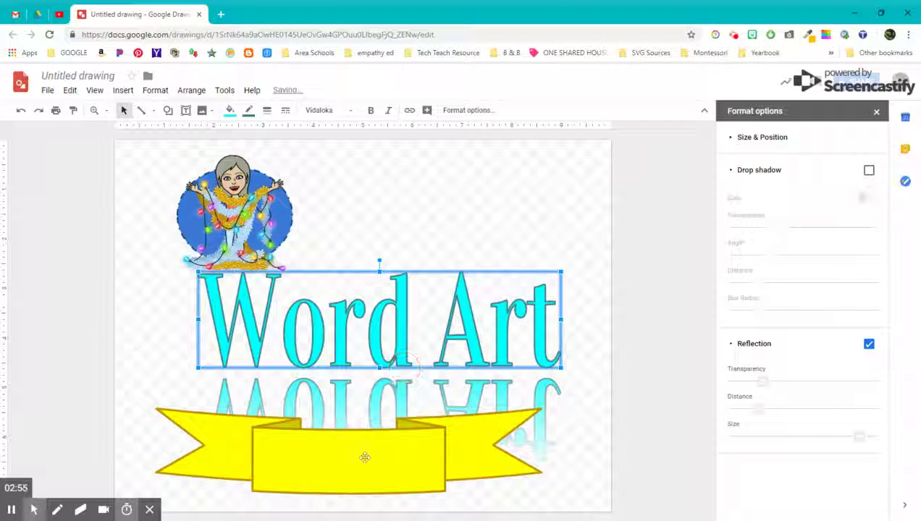
click(365, 456)
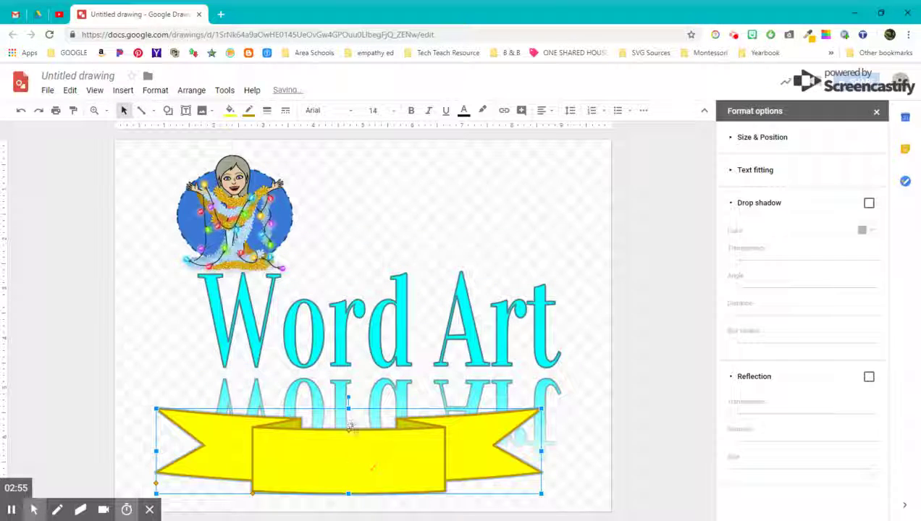
click(233, 216)
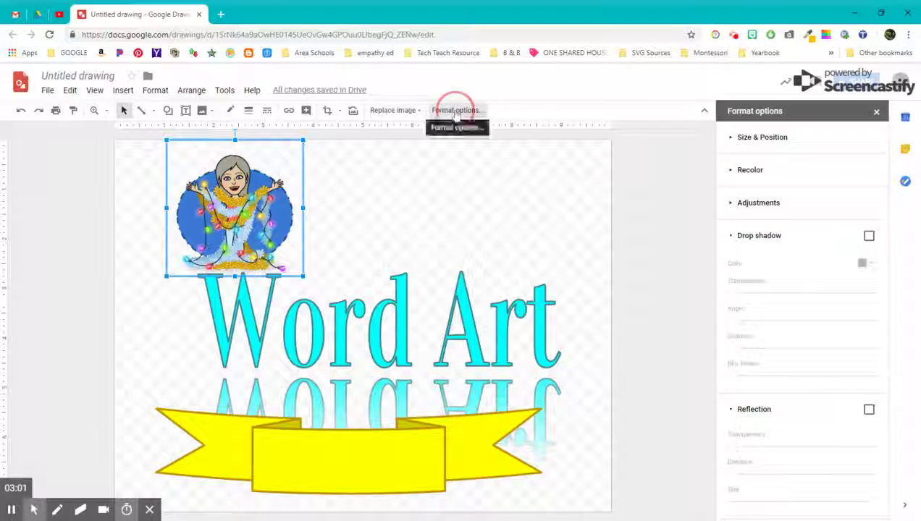
click(758, 171)
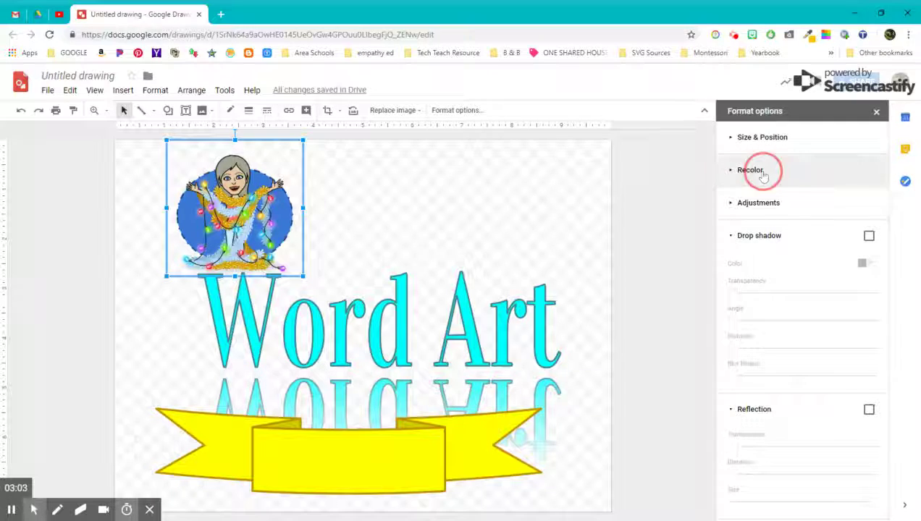
click(766, 197)
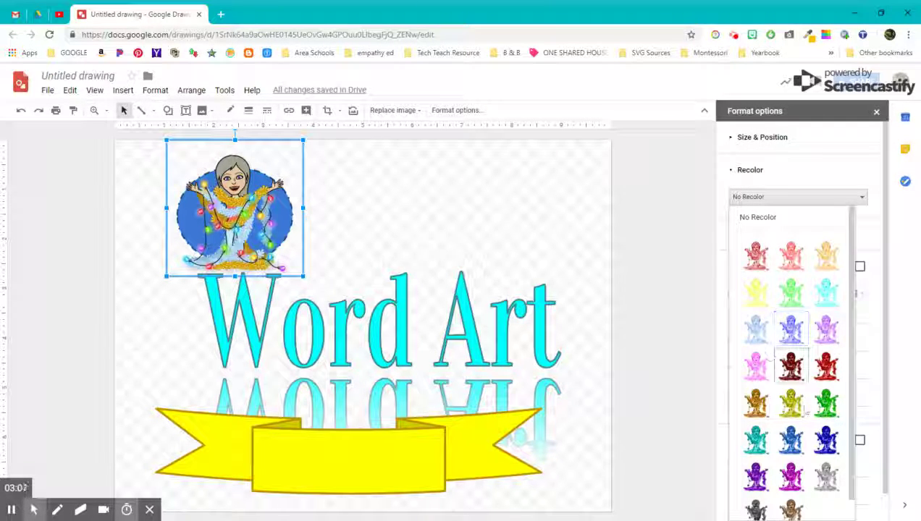
scroll(790, 406, down, 1)
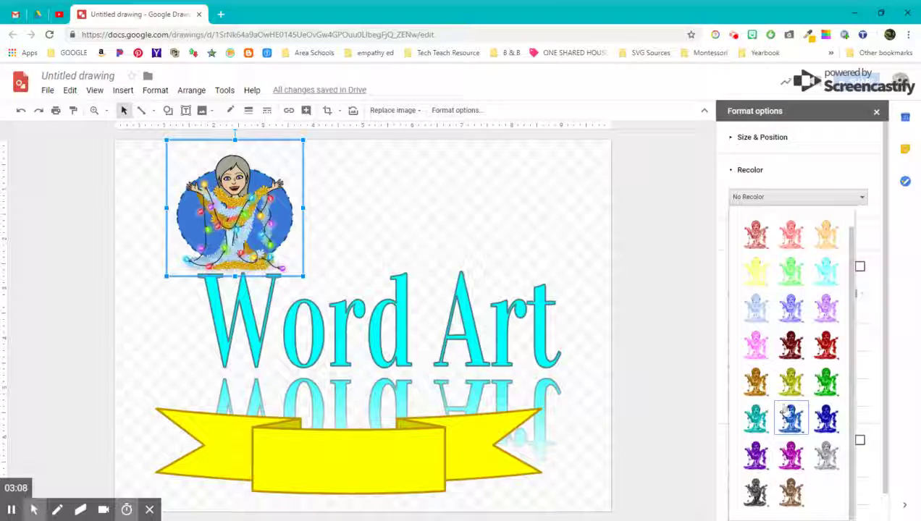
click(757, 456)
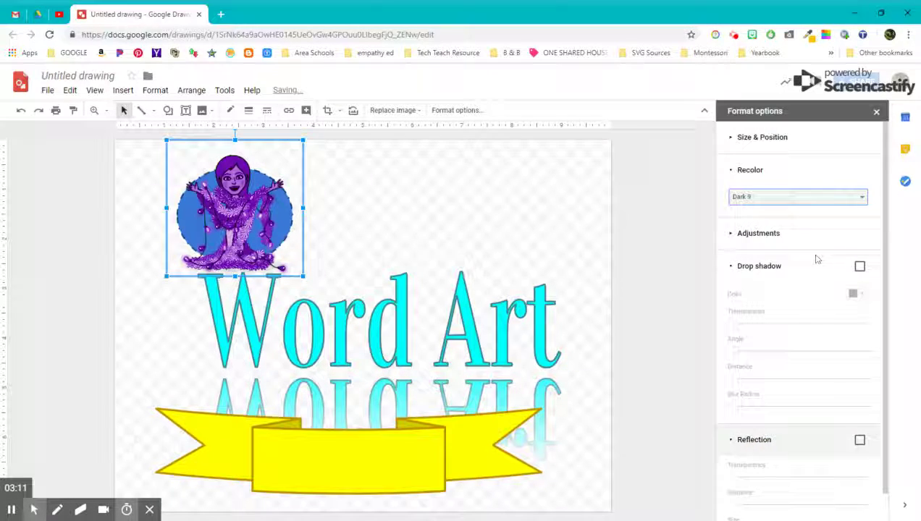
click(808, 197)
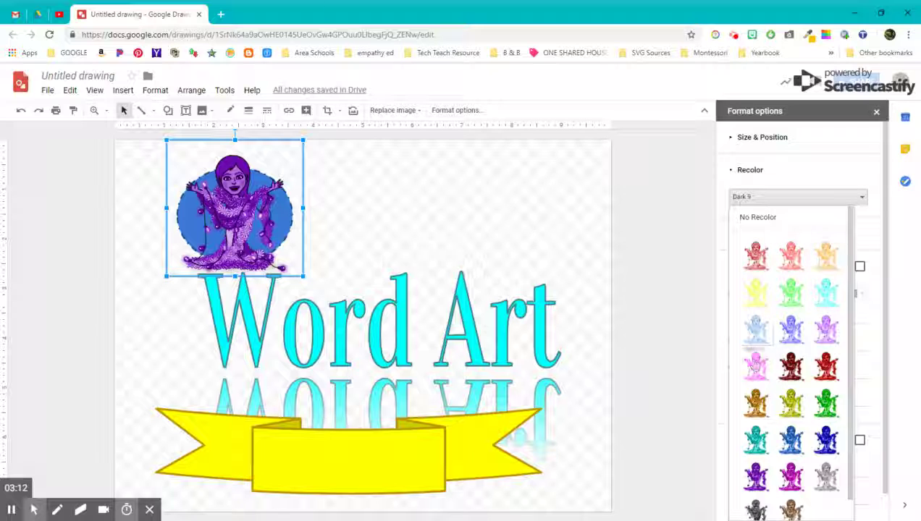
click(756, 295)
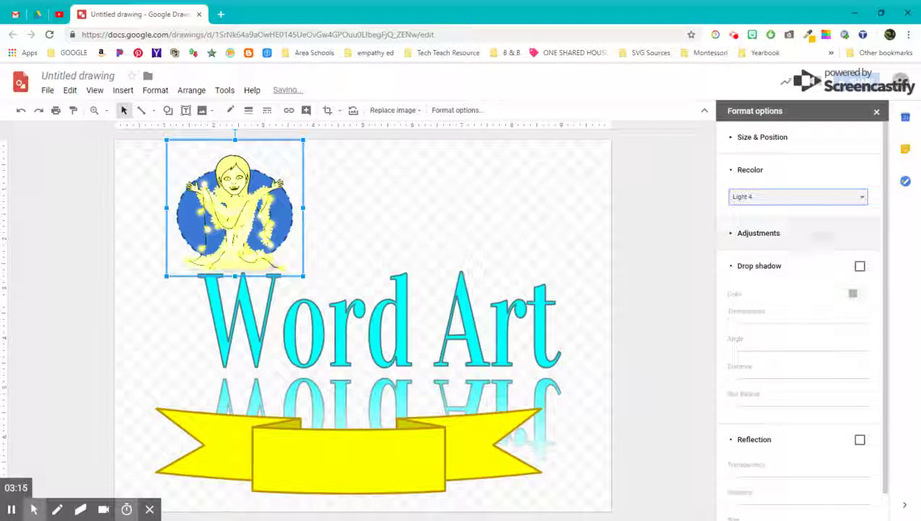
click(818, 199)
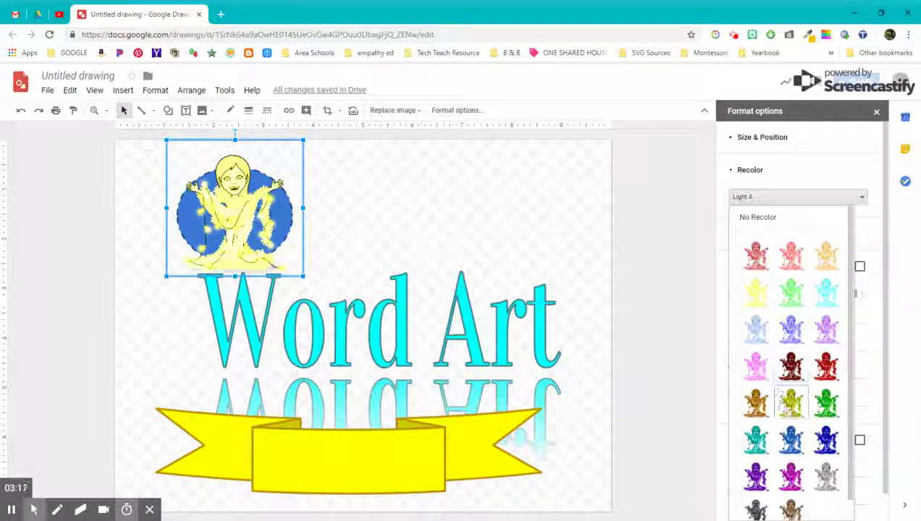
click(791, 403)
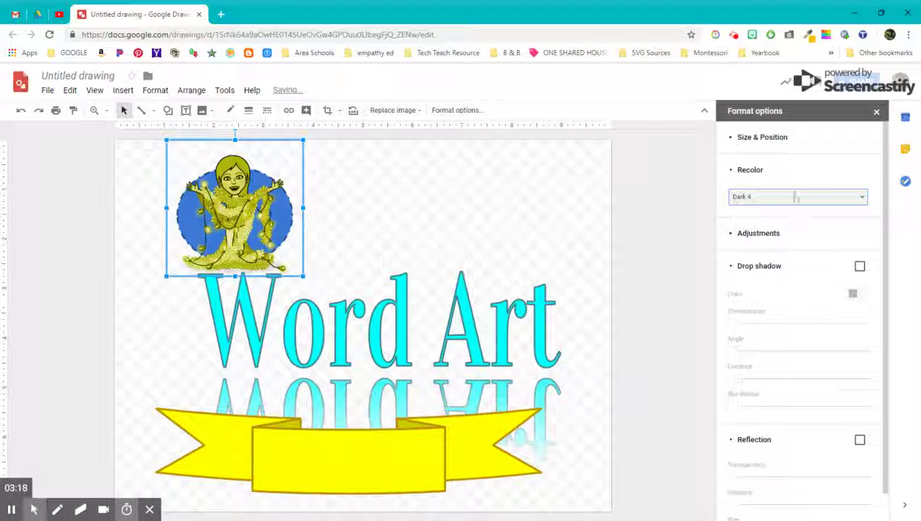
click(794, 197)
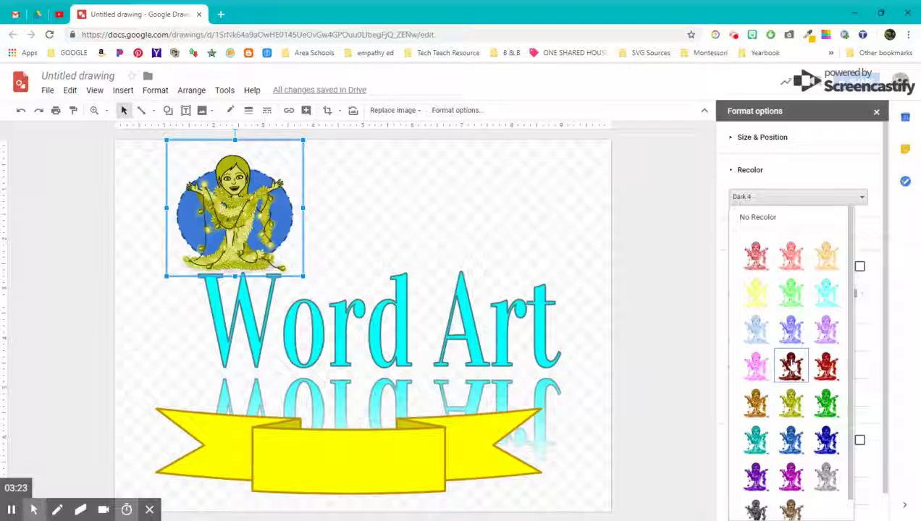
click(769, 218)
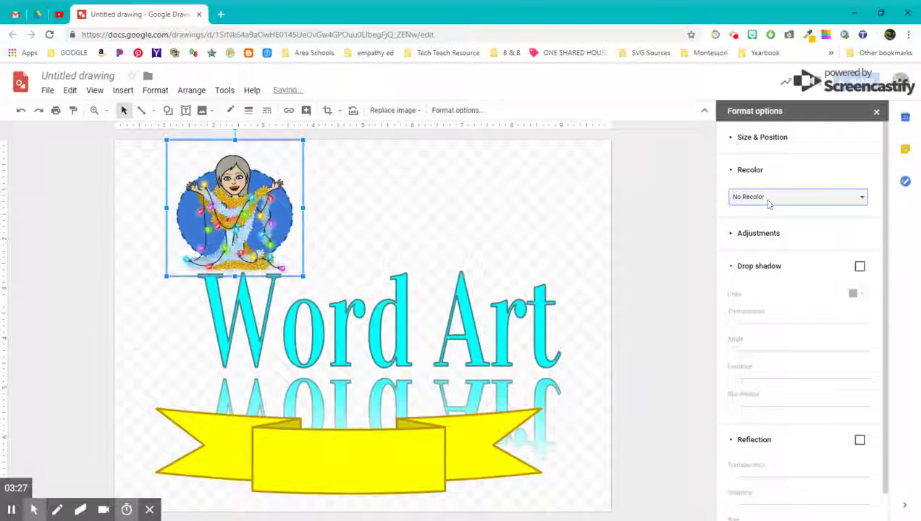
click(770, 236)
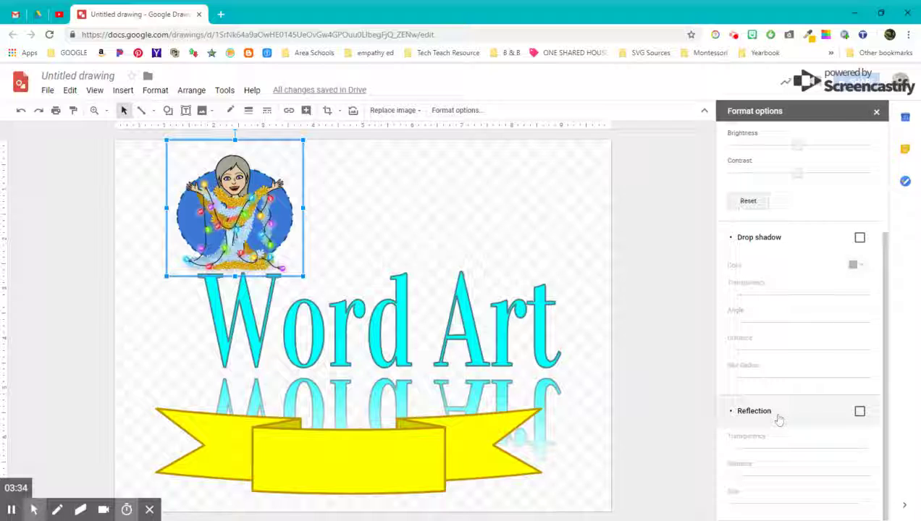
scroll(779, 420, up, 3)
click(732, 174)
click(733, 202)
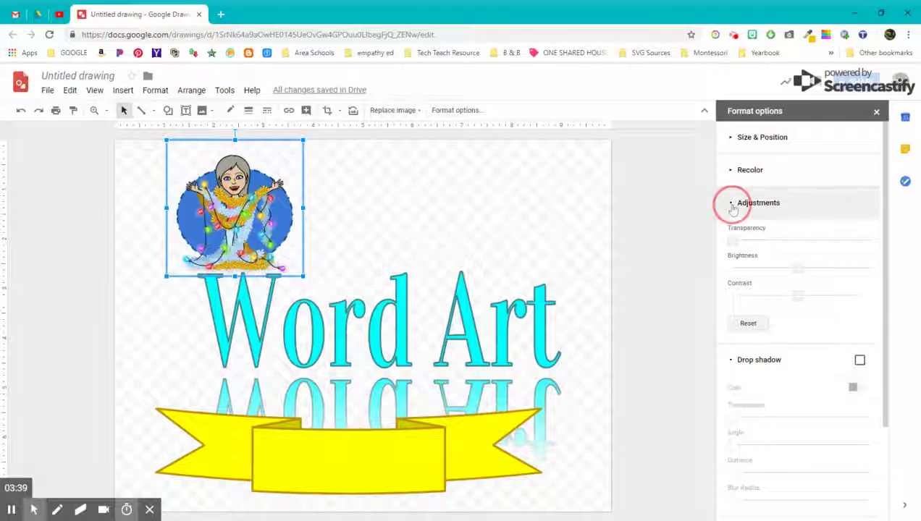
Collapse the shadow and reflection settings and move the Word Art up and right
click(735, 236)
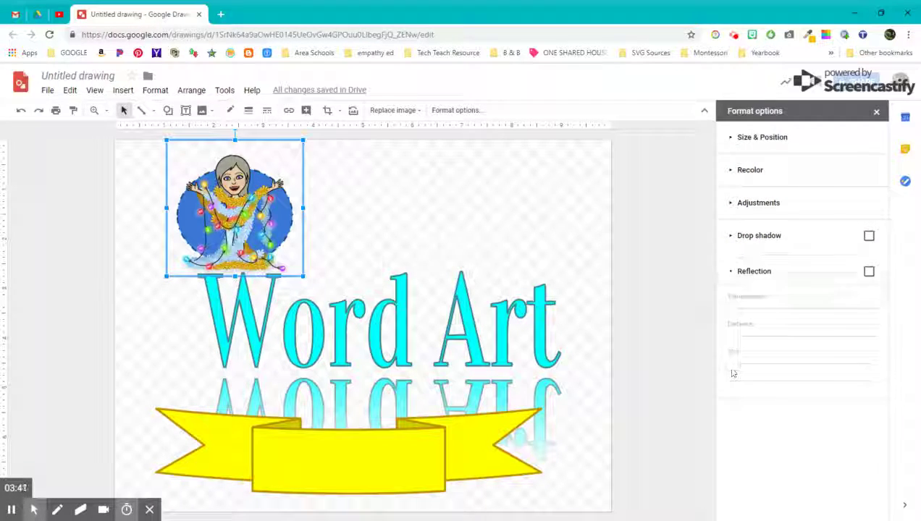
click(737, 269)
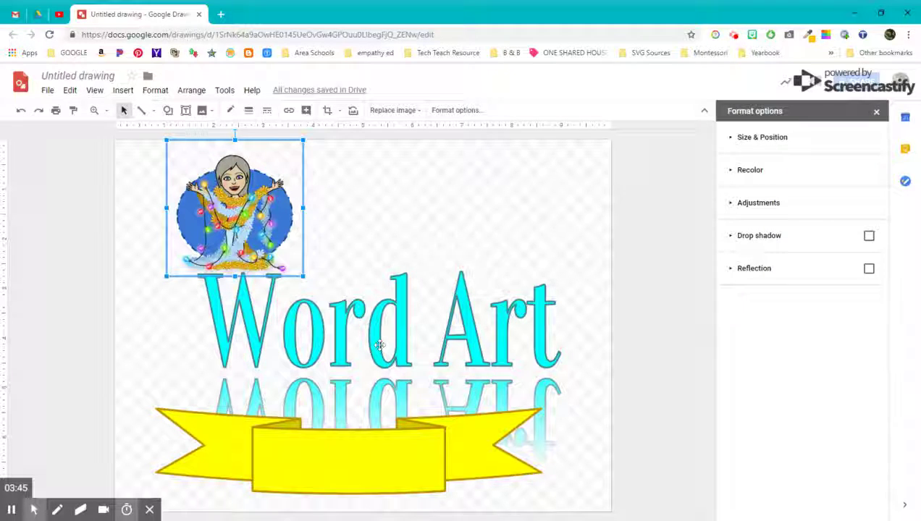
click(395, 320)
drag(397, 319, 397, 319)
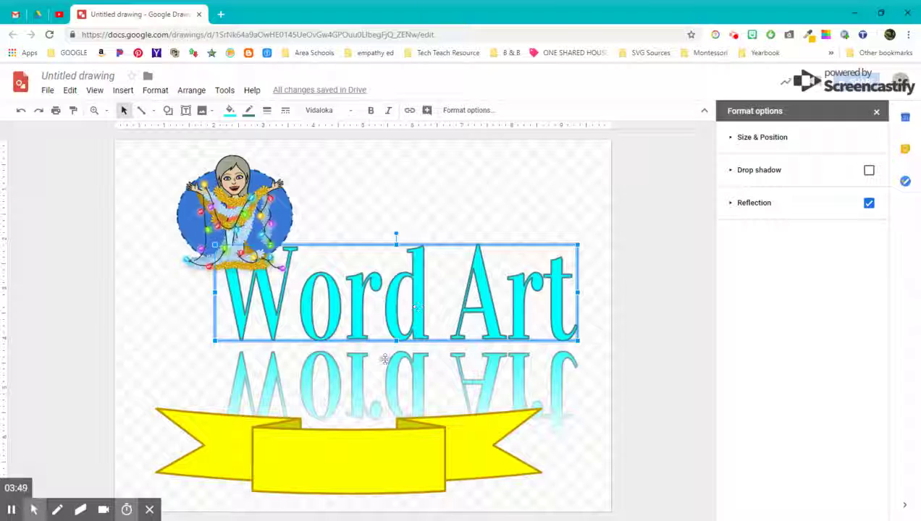
Raise the yellow banner and stretch it taller so it overlaps the reflection
drag(372, 429, 360, 404)
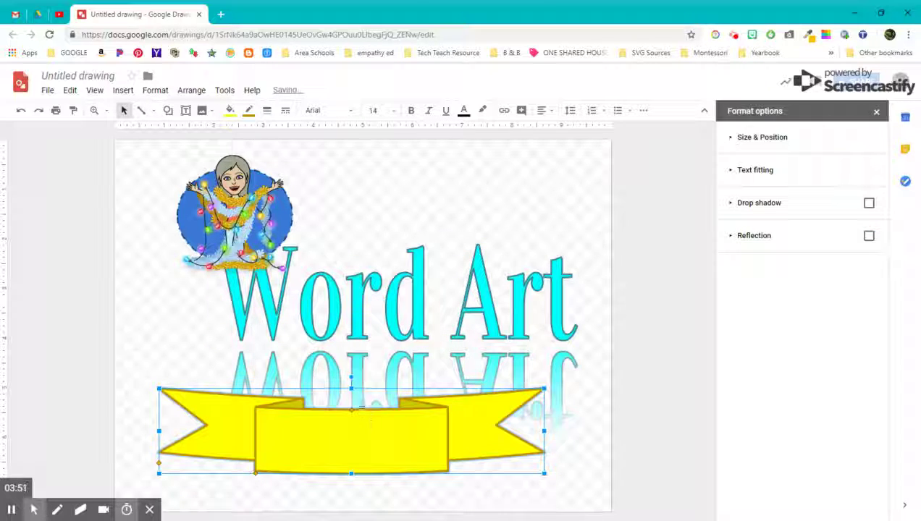
click(352, 387)
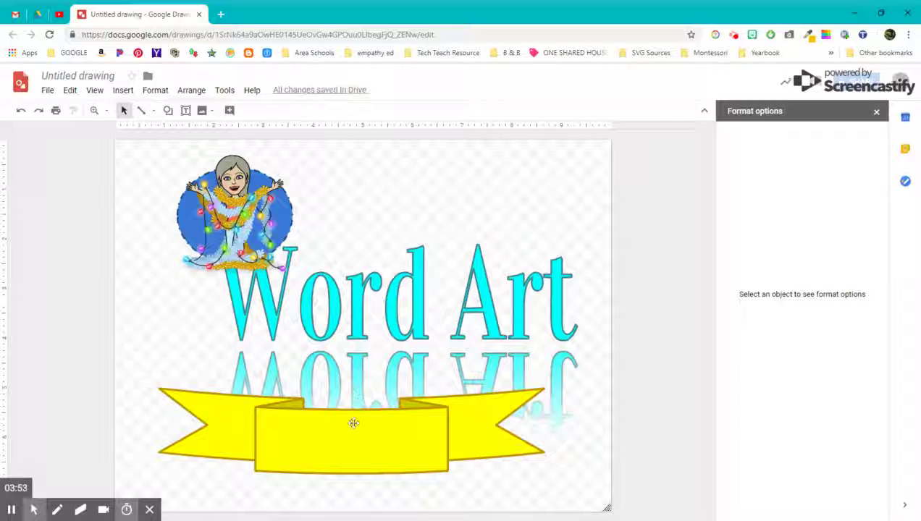
click(352, 411)
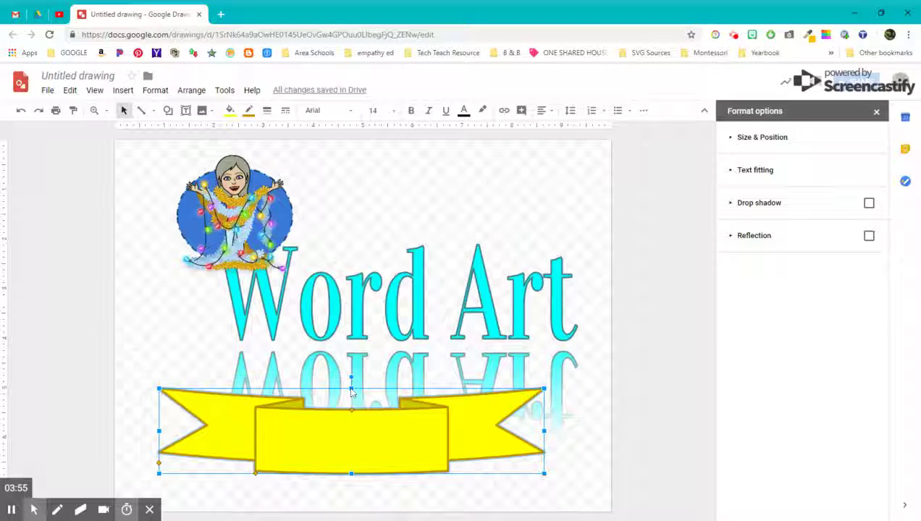
drag(352, 391, 353, 371)
click(155, 90)
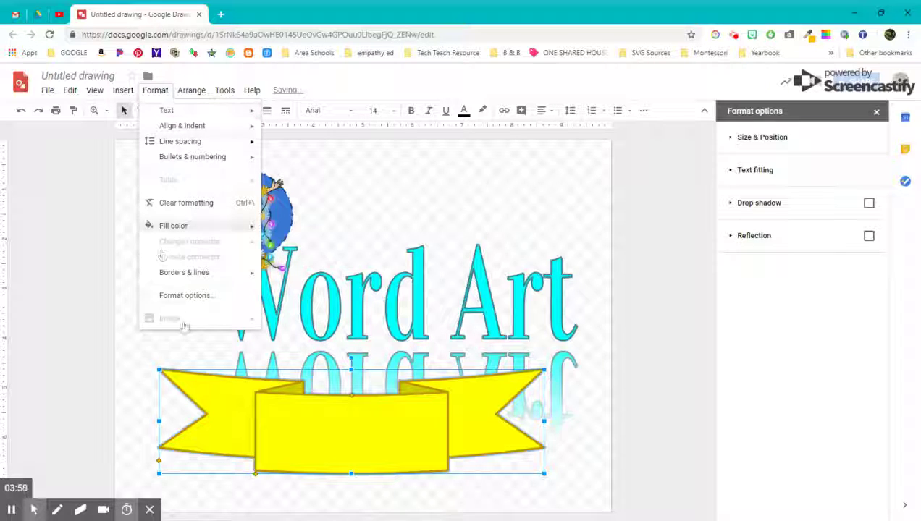